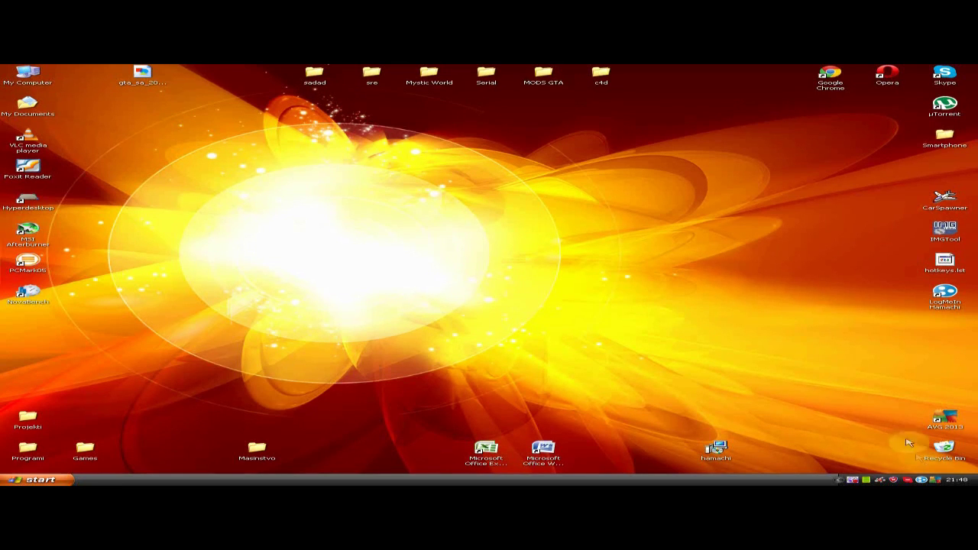
- Create a new client-owned Hamachi network with the ID test1minecraftserver and a network password, and minimise Hamachi
left_click(922, 480)
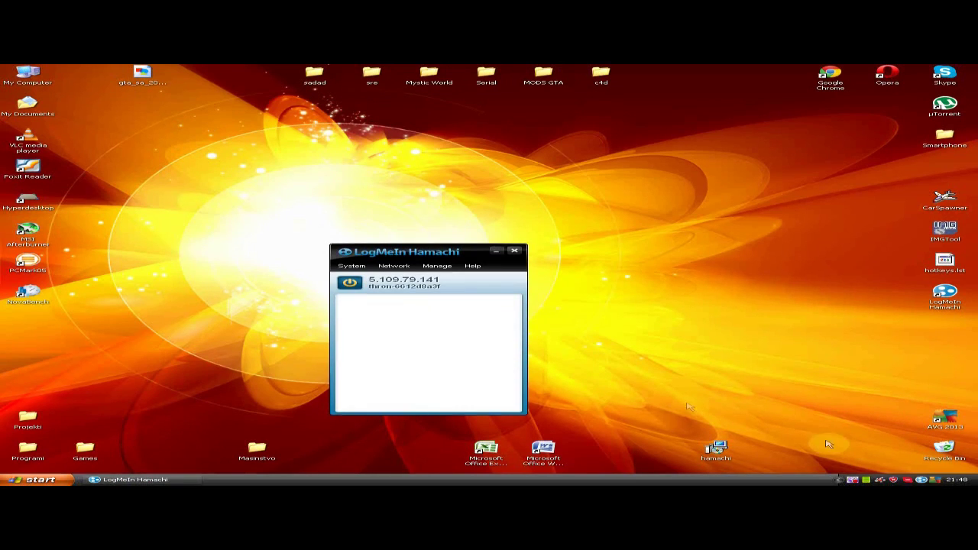
left_click(394, 266)
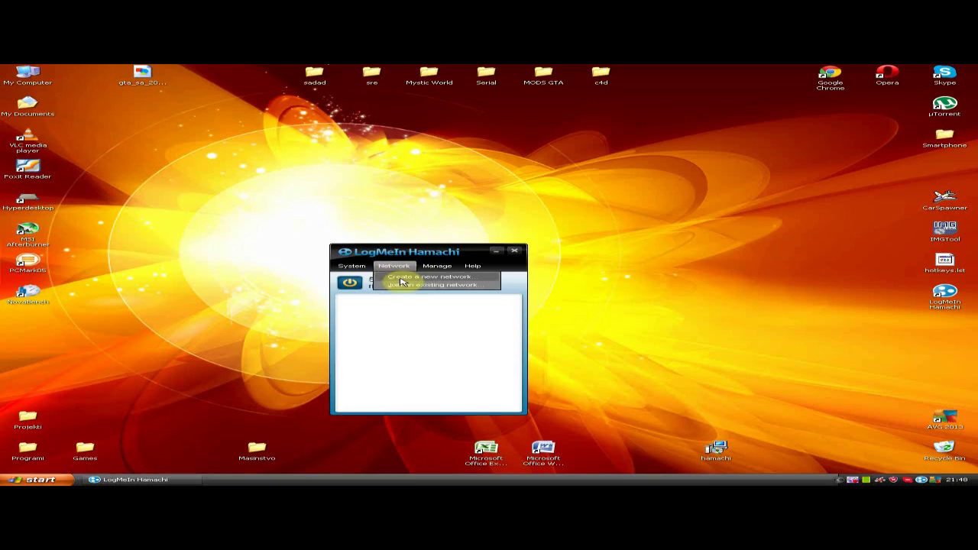
left_click(402, 278)
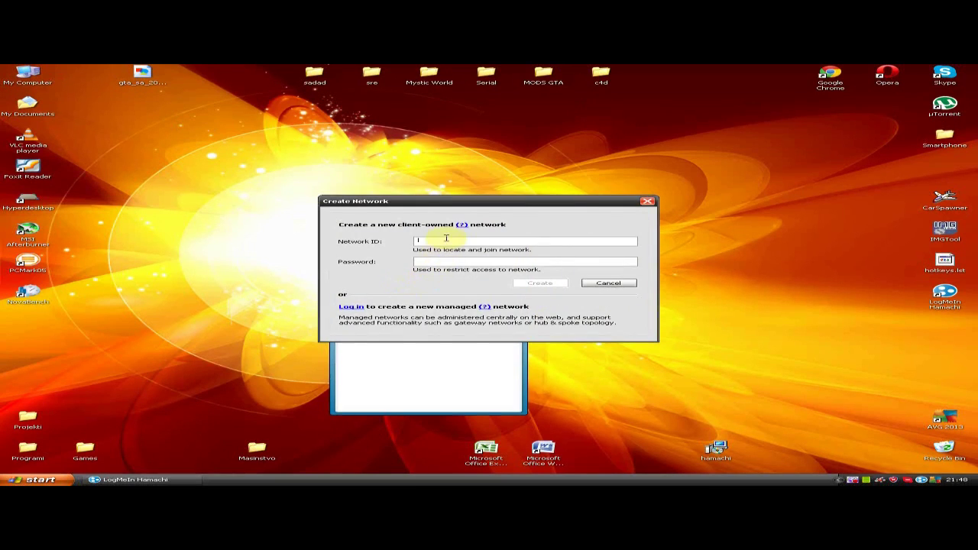
type("d")
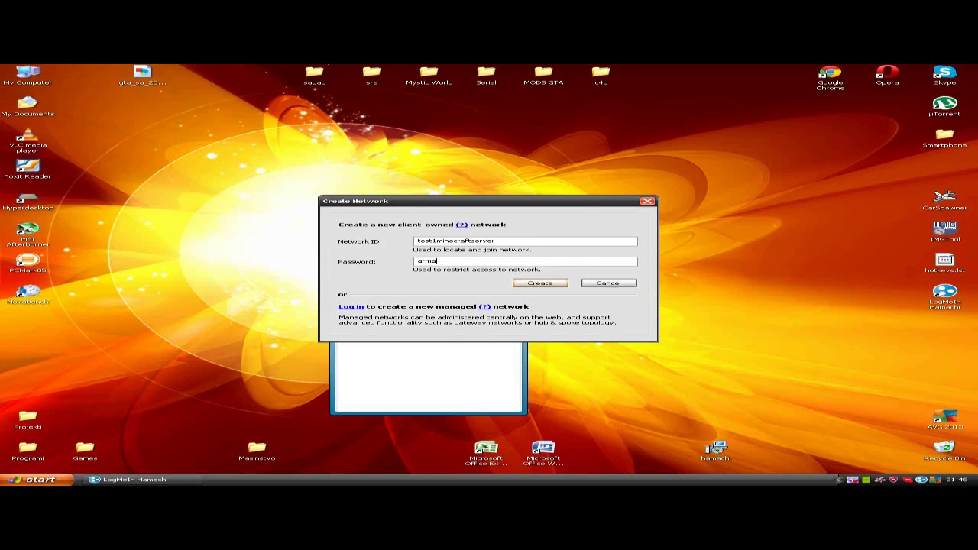
double_click(516, 241)
double_click(456, 261)
left_click(566, 284)
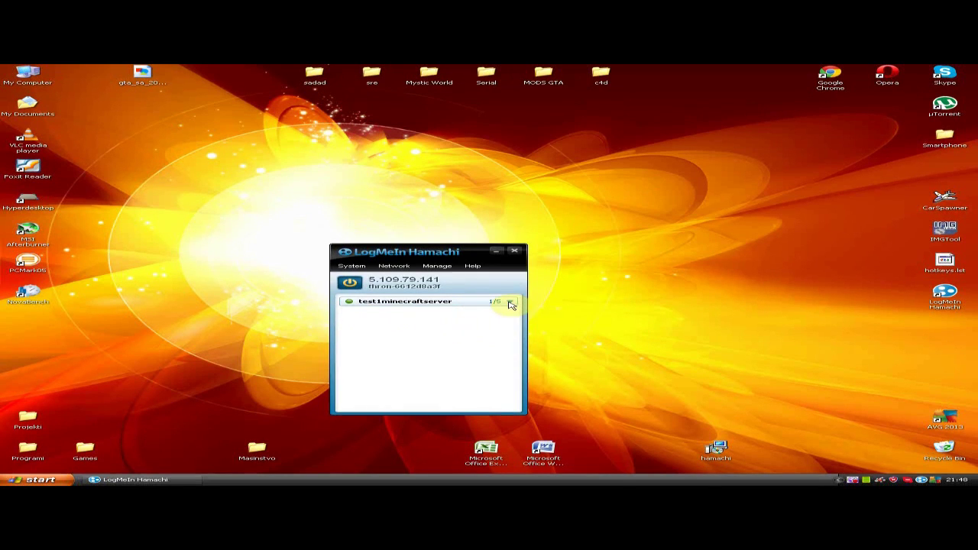
left_click(497, 255)
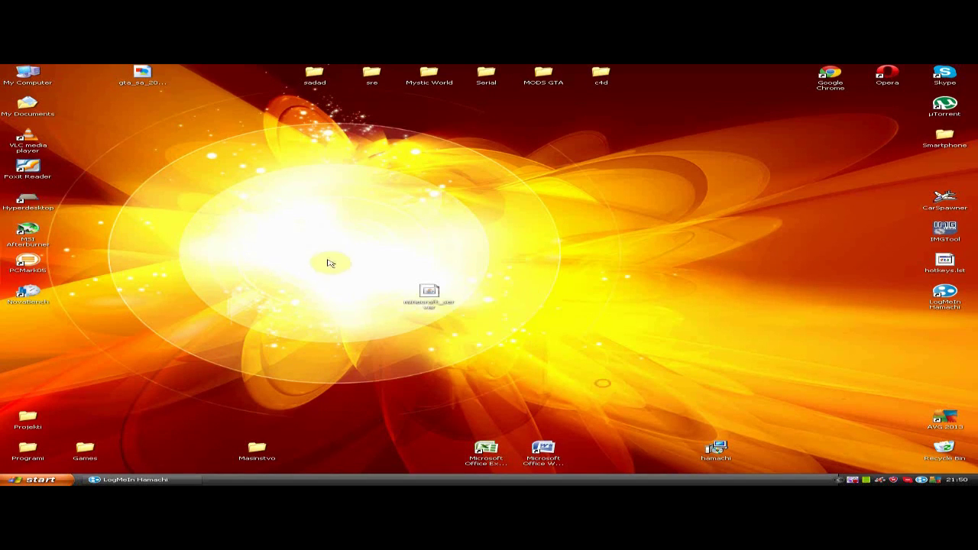
- Shift the minecraft_server icon aside on the desktop and open the .minecraft folder in the user's Application Data under C:\Documents and Settings
left_click_drag(327, 248, 605, 365)
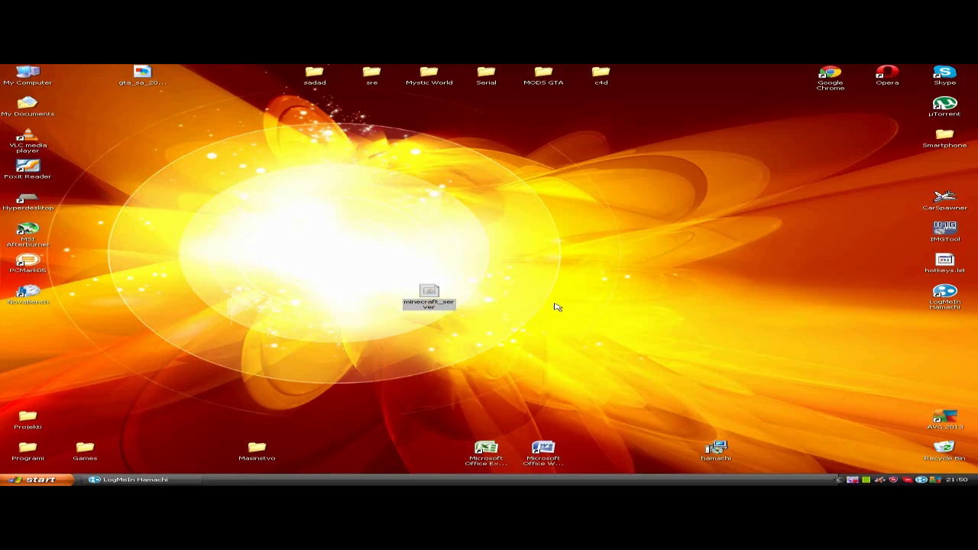
left_click_drag(557, 306, 558, 306)
left_click(34, 480)
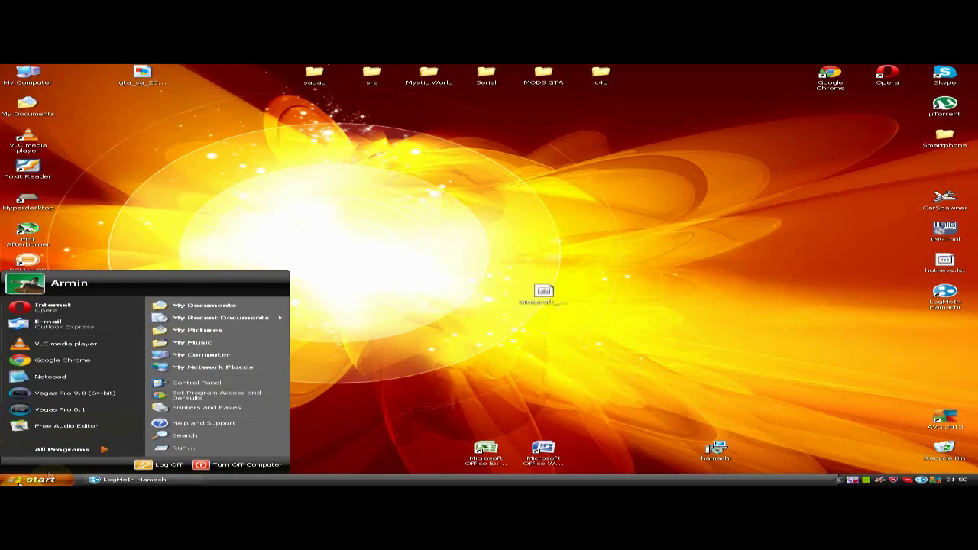
left_click(200, 355)
left_click(369, 267)
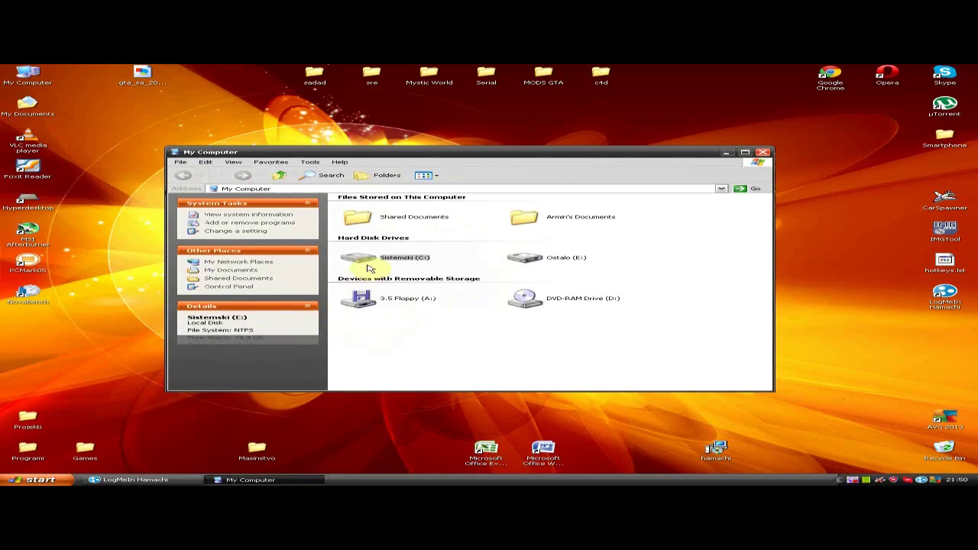
double_click(369, 267)
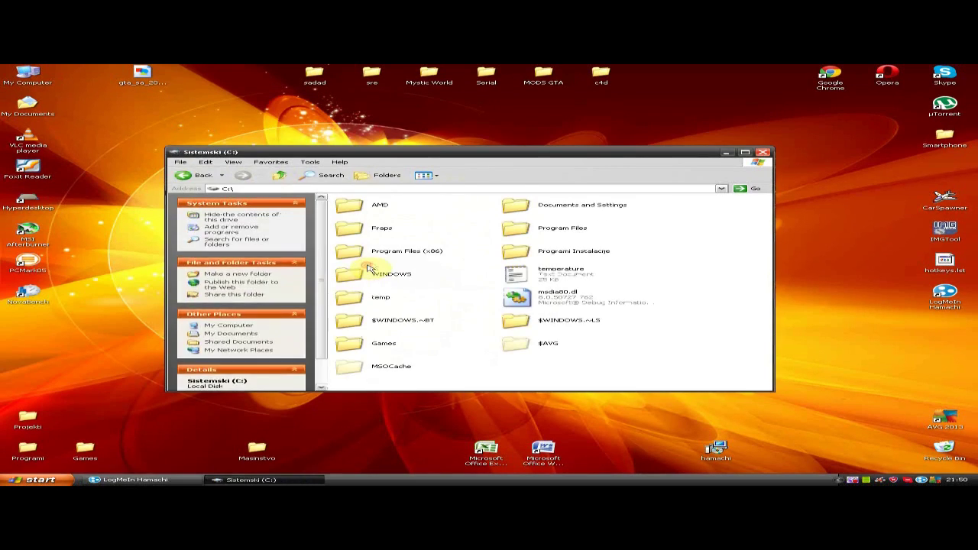
double_click(517, 215)
double_click(351, 232)
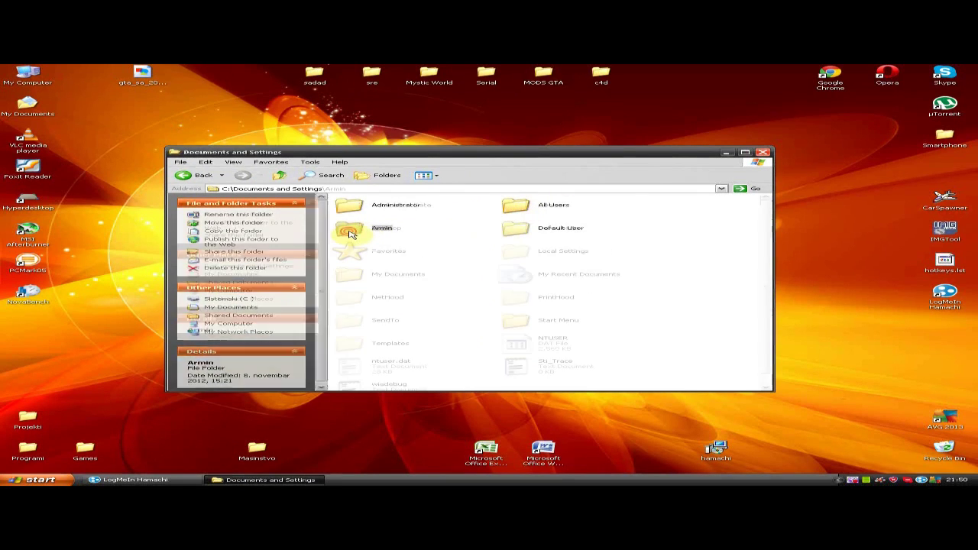
double_click(364, 206)
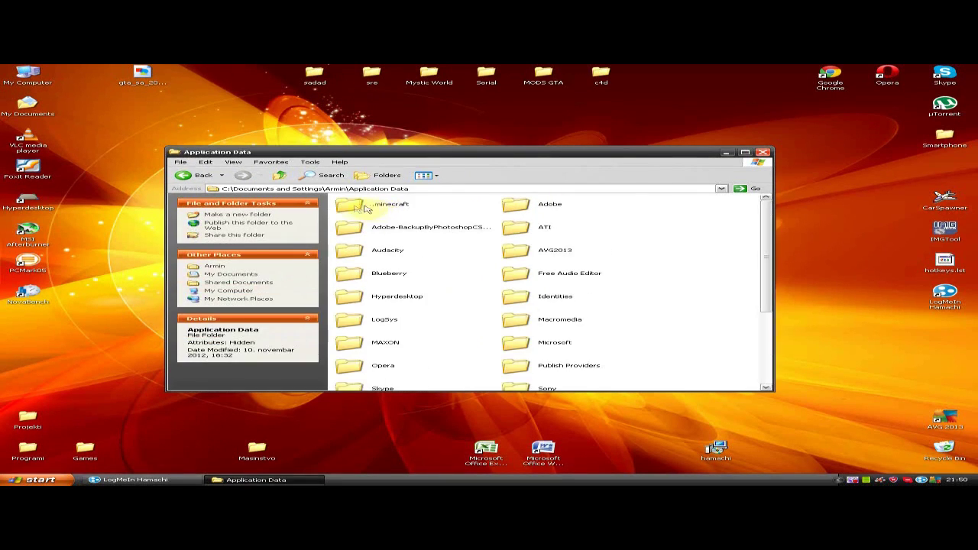
double_click(365, 208)
- Move the minecraft_server file from the desktop into the .minecraft folder
left_click_drag(413, 152, 396, 308)
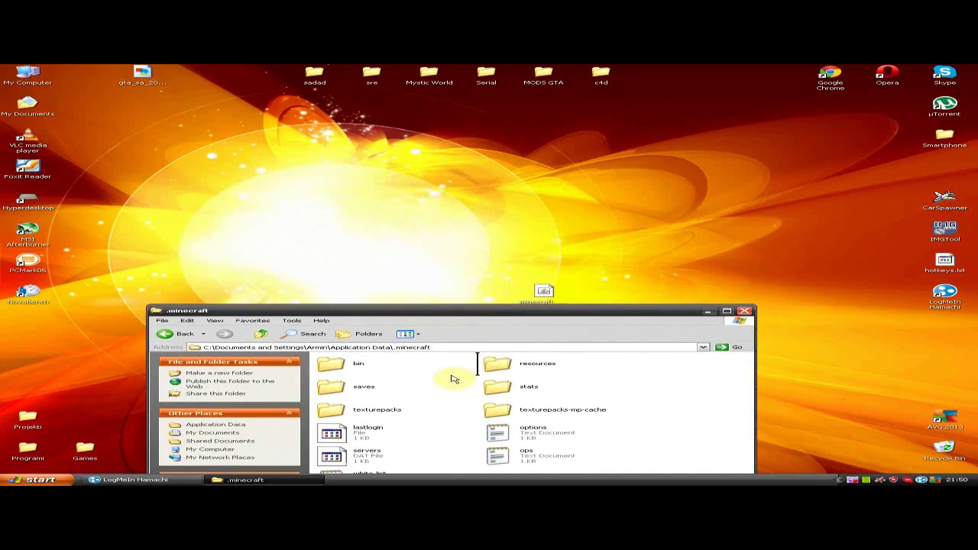
left_click_drag(452, 380, 448, 371)
left_click_drag(467, 310, 494, 189)
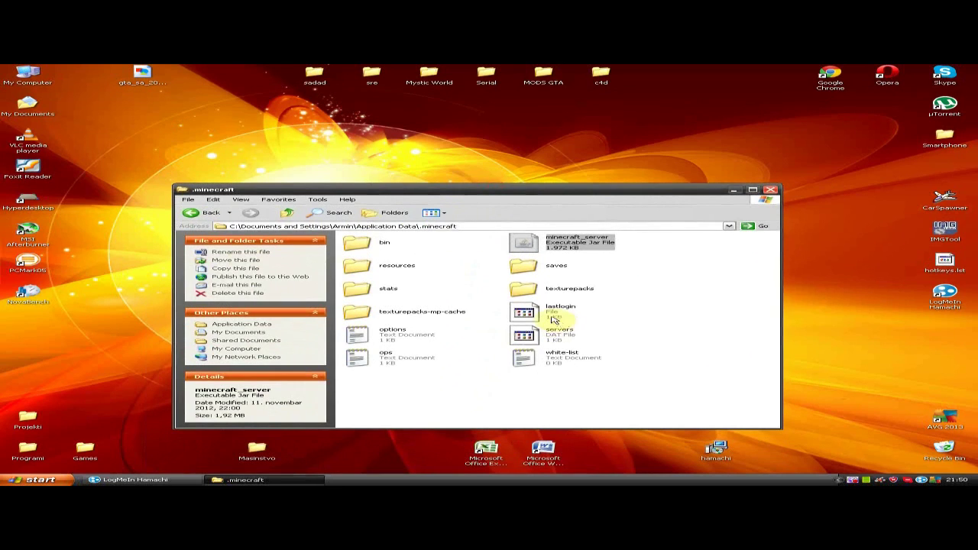
- Go back to the user folder, select Show hidden files and folders in Folder Options, and close the dialog without applying
left_click(193, 215)
left_click(192, 216)
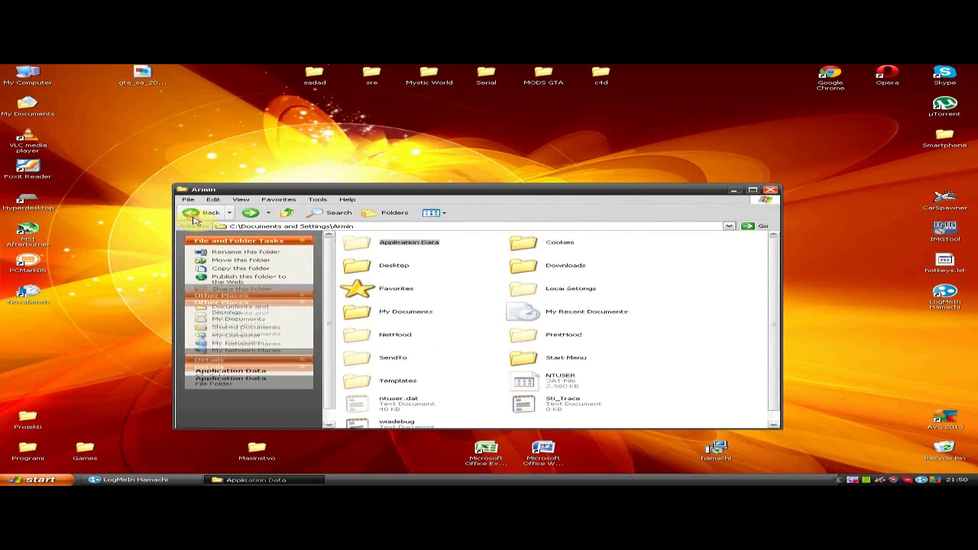
left_click(317, 199)
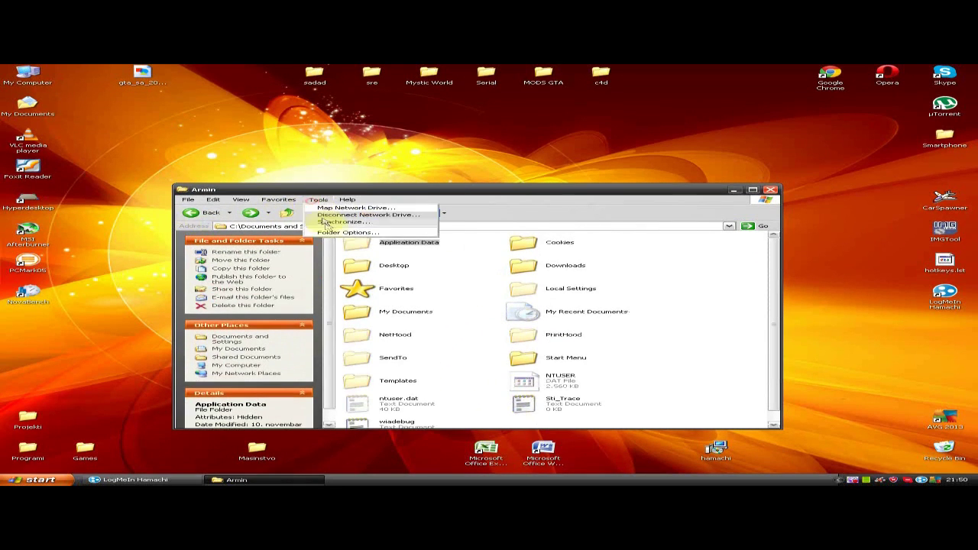
left_click(327, 232)
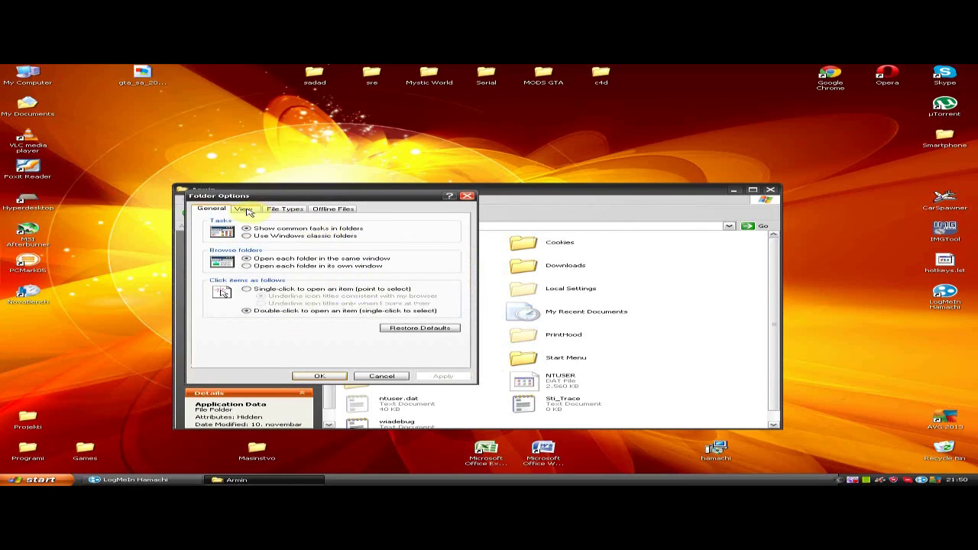
left_click(247, 211)
left_click(259, 331)
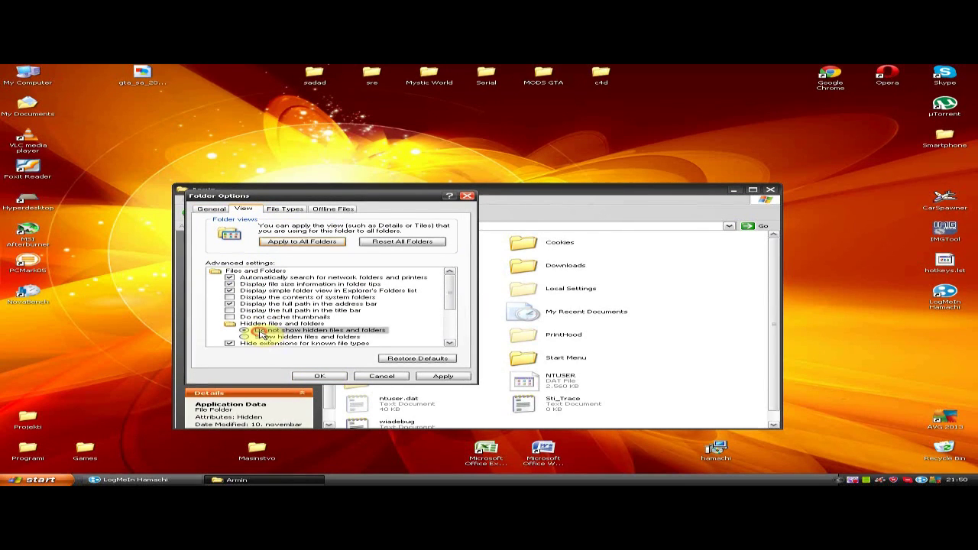
left_click(261, 337)
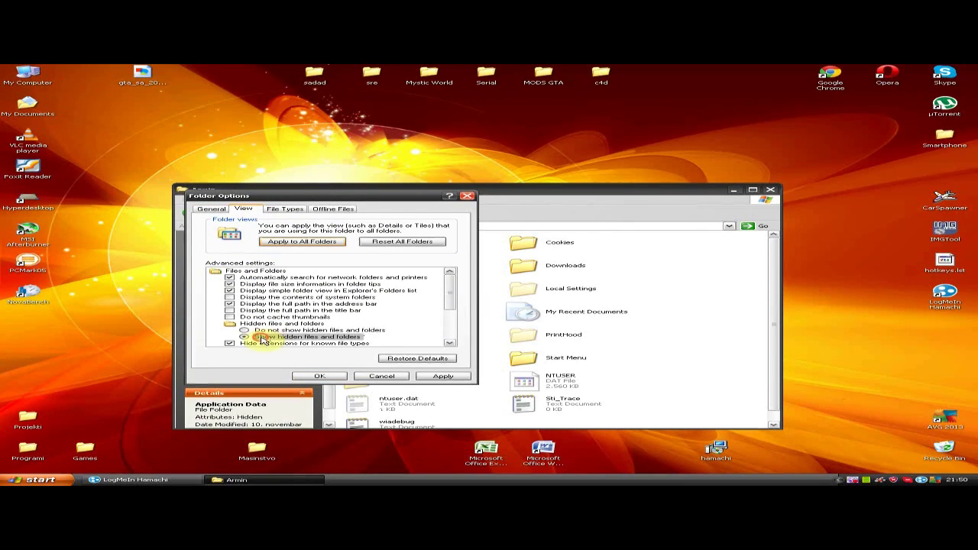
left_click(470, 198)
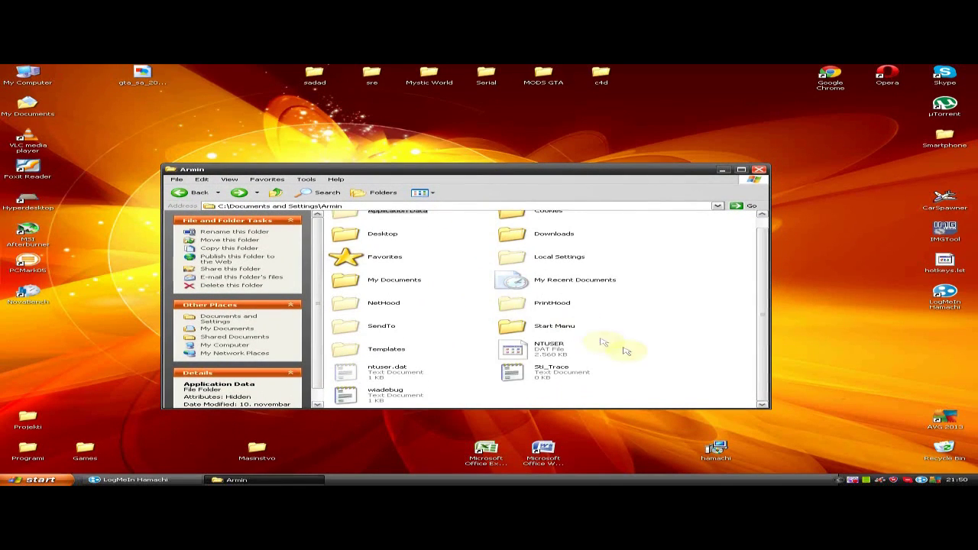
- Return to the .minecraft folder inside Application Data
scroll(619, 344, "up", 1)
double_click(357, 229)
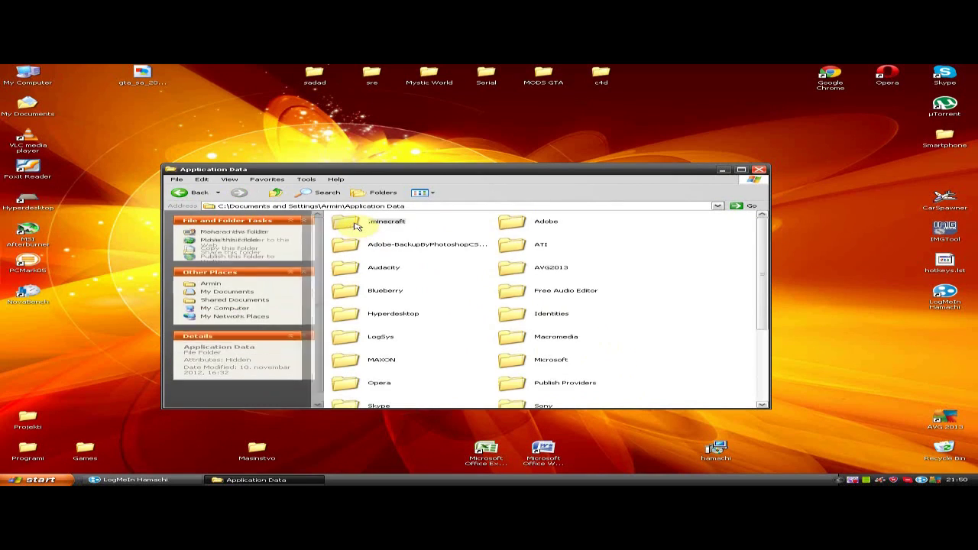
double_click(349, 222)
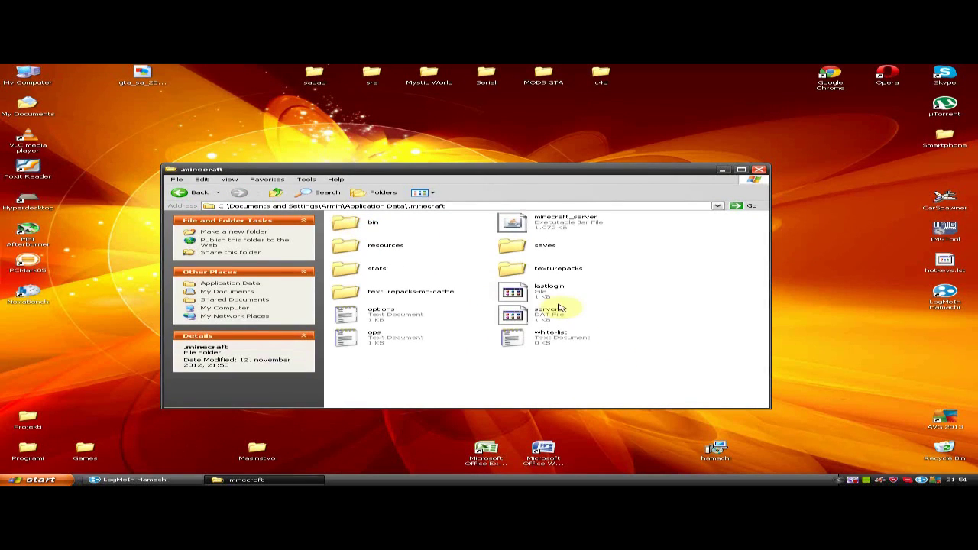
- Run minecraft_server to generate its world and configuration files, and close the server once it has finished loading
left_click(539, 227)
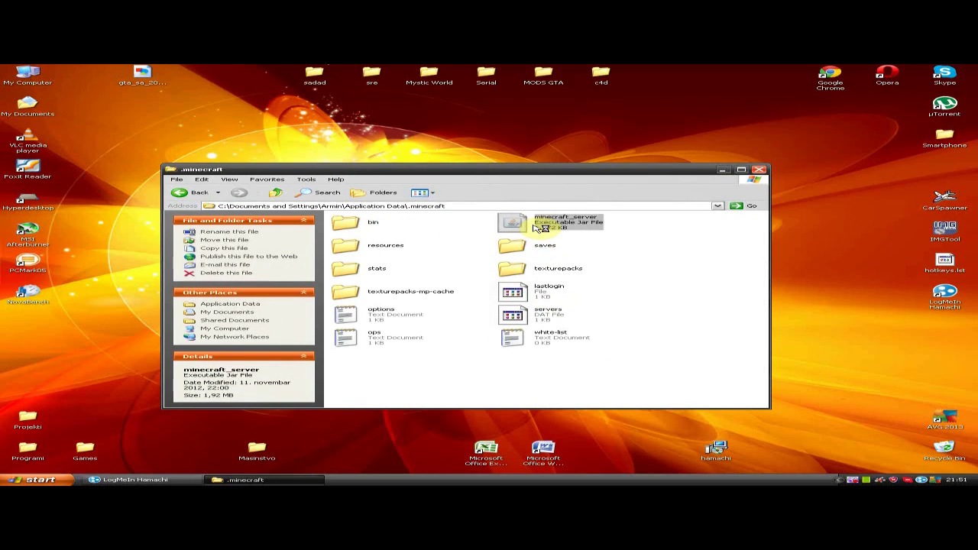
double_click(537, 227)
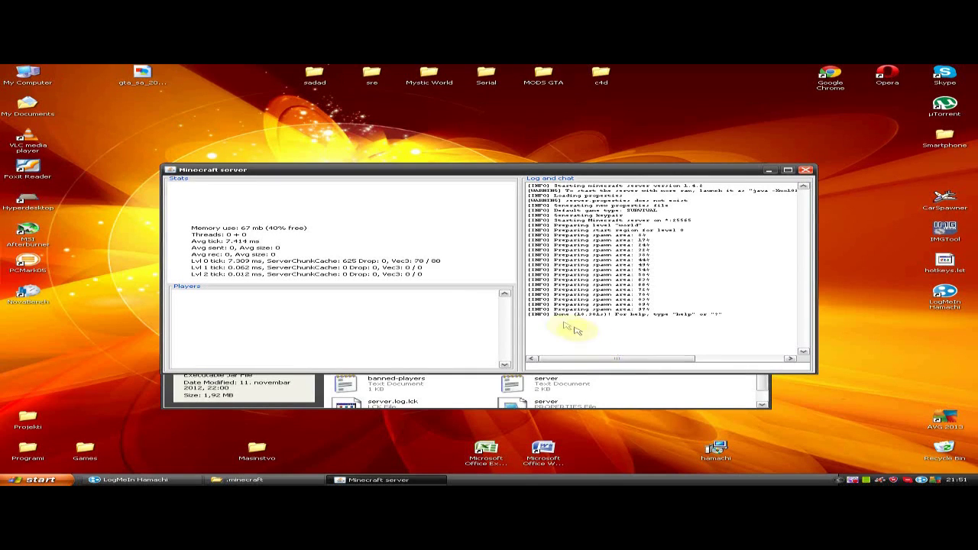
left_click_drag(575, 318, 594, 315)
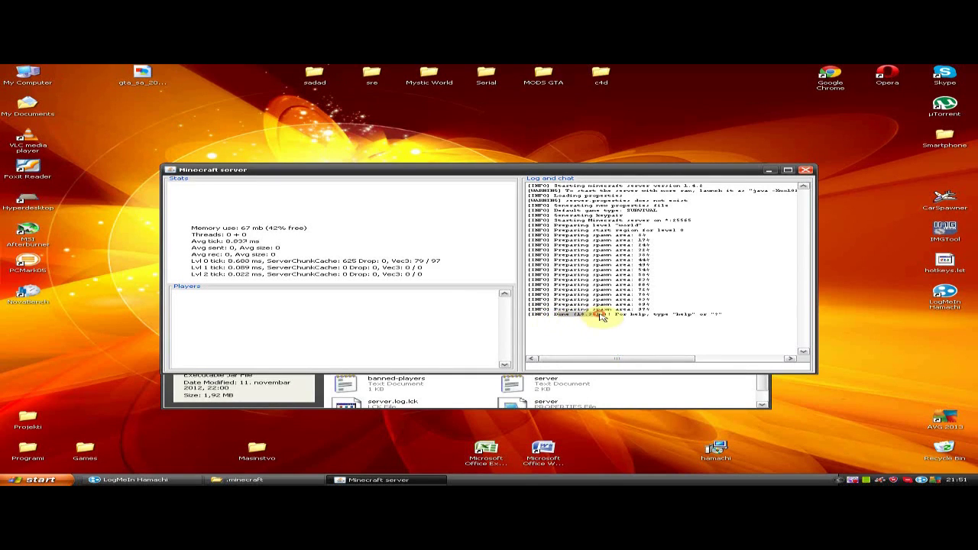
left_click(810, 171)
- Open the server properties file in Notepad and set online-mode to false
right_click(372, 394)
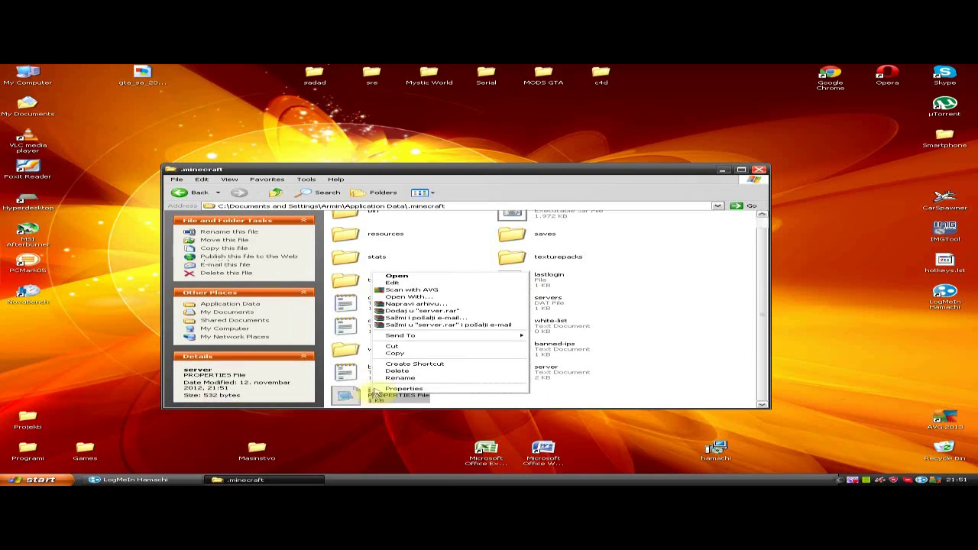
left_click(413, 298)
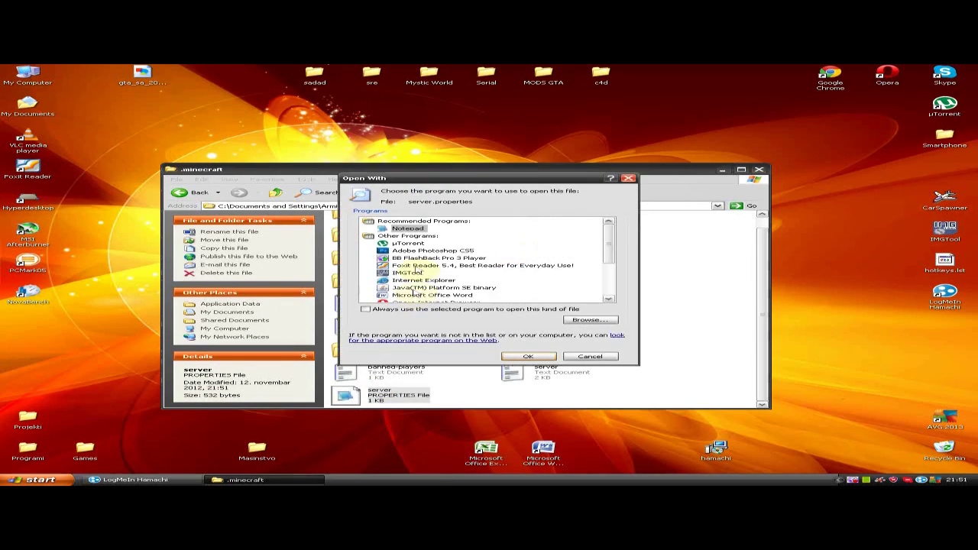
left_click(528, 356)
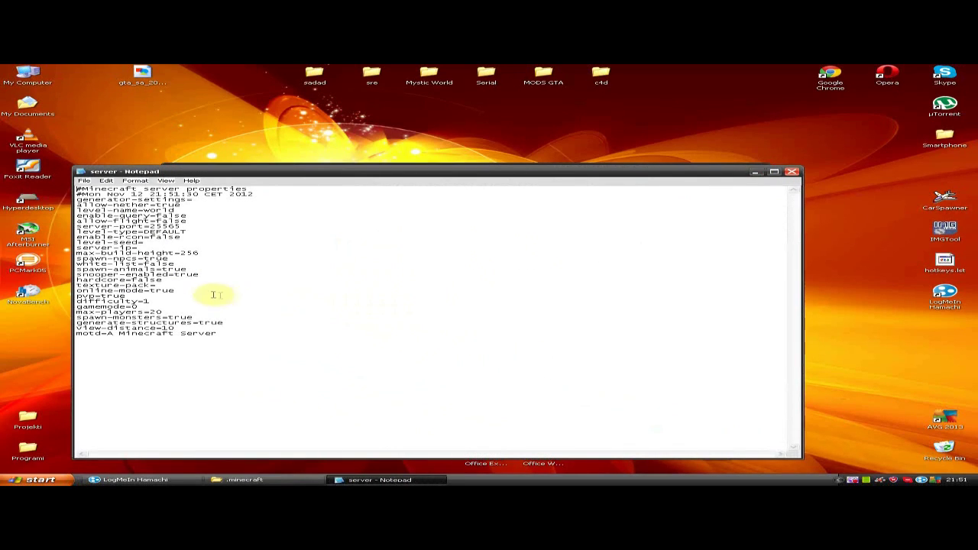
double_click(157, 290)
type("fals")
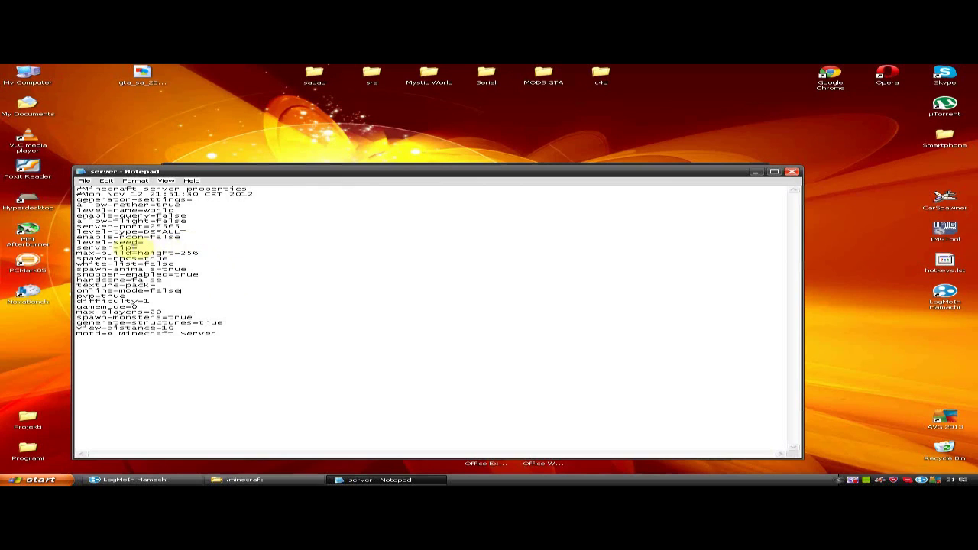
left_click_drag(139, 248, 55, 249)
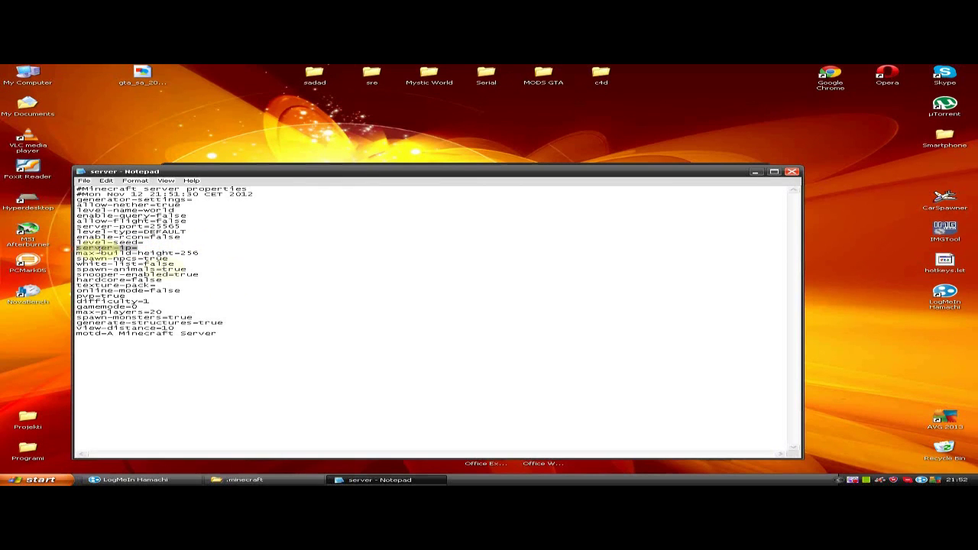
left_click(922, 480)
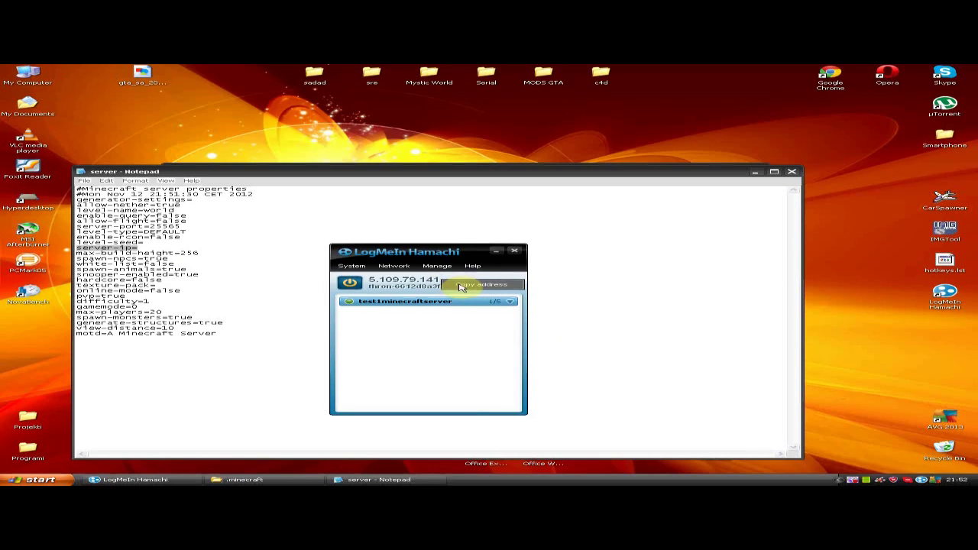
left_click(461, 286)
left_click(138, 249)
key("ctrl+v")
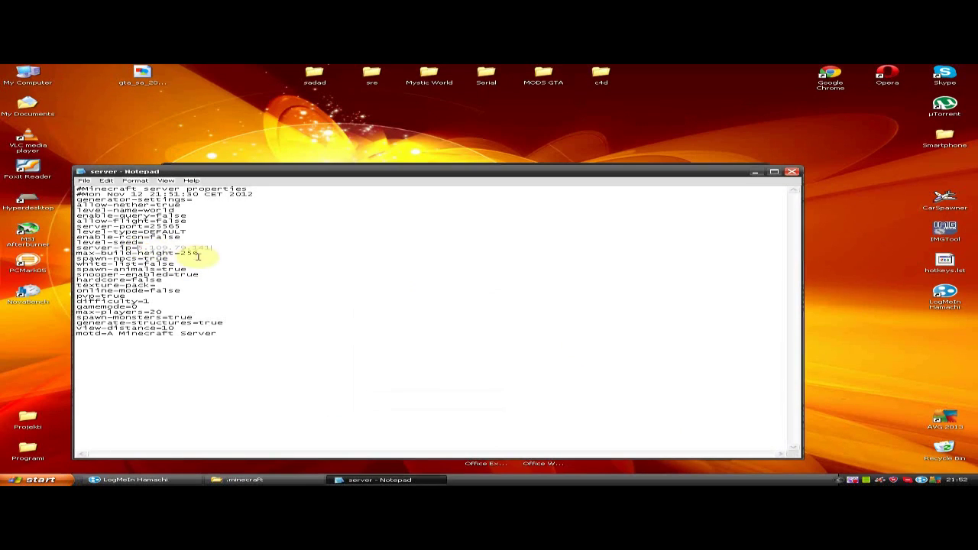
left_click(792, 172)
left_click(443, 297)
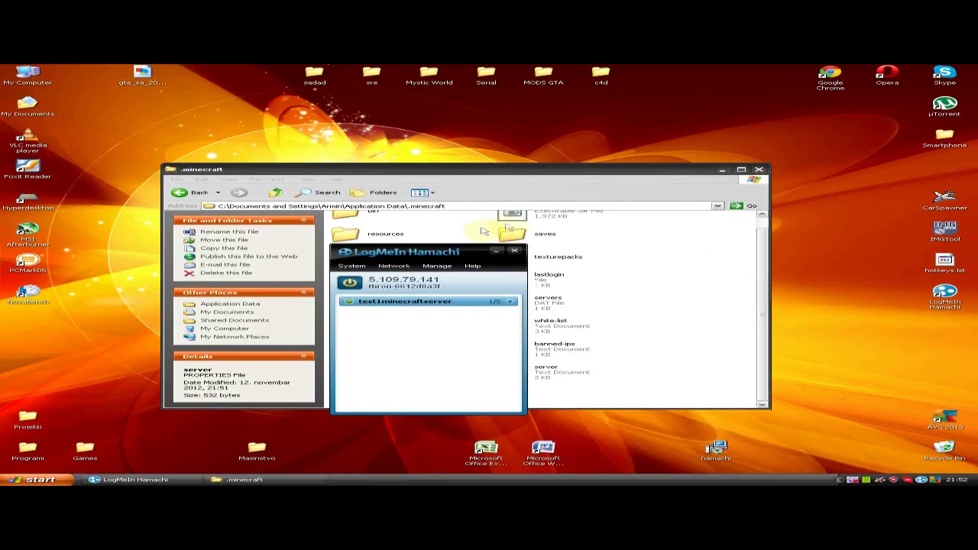
- Minimise Hamachi and run minecraft_server again from the .minecraft folder
left_click(504, 252)
left_click(544, 233)
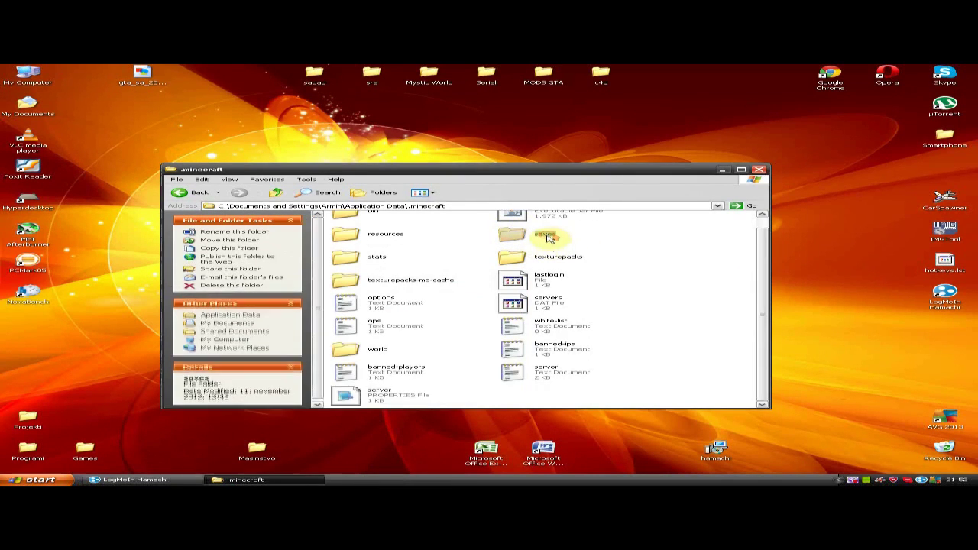
scroll(539, 235, "up", 1)
double_click(539, 229)
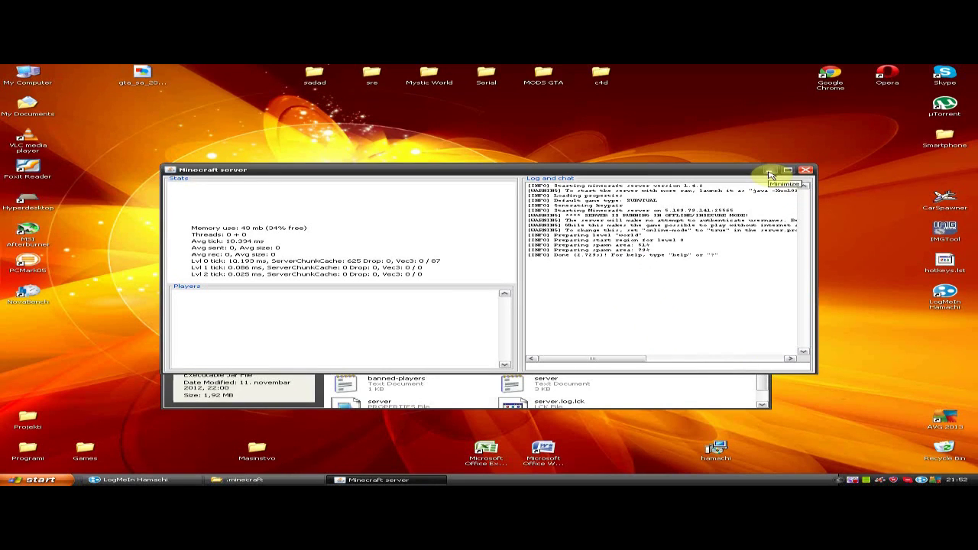
- Minimise the running Minecraft server, launch MinecraftSP from My Documents and enter the game with the filled-in username
left_click(770, 172)
left_click(182, 192)
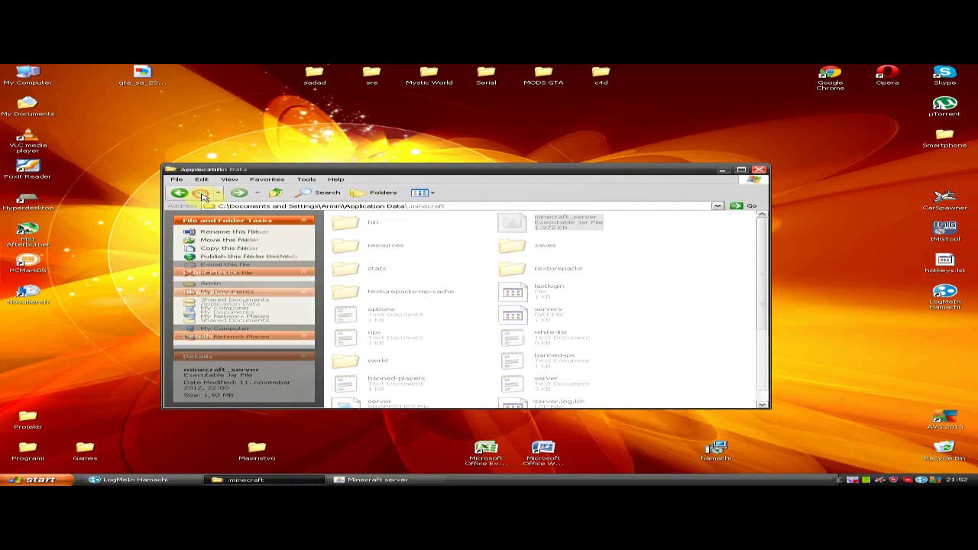
double_click(347, 227)
key("super")
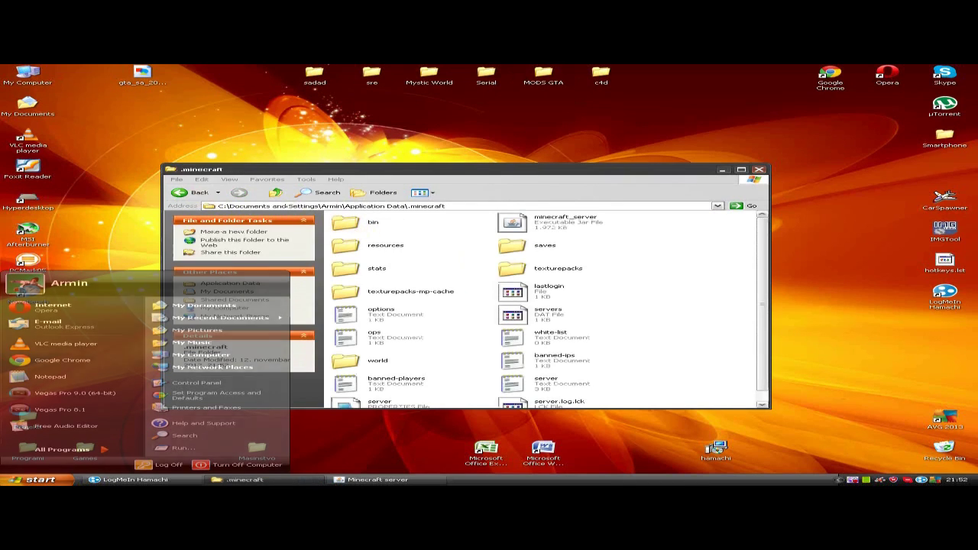
left_click(195, 243)
double_click(497, 253)
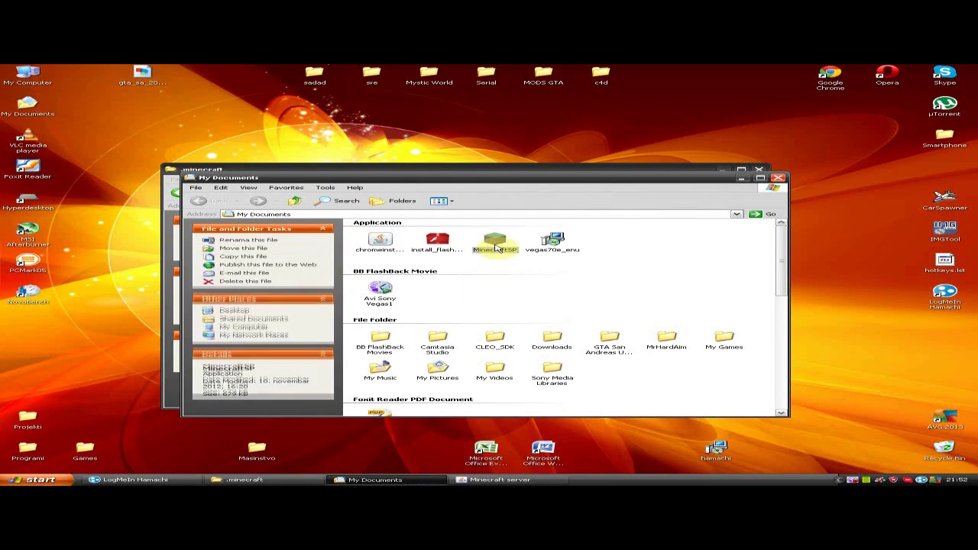
left_click(533, 281)
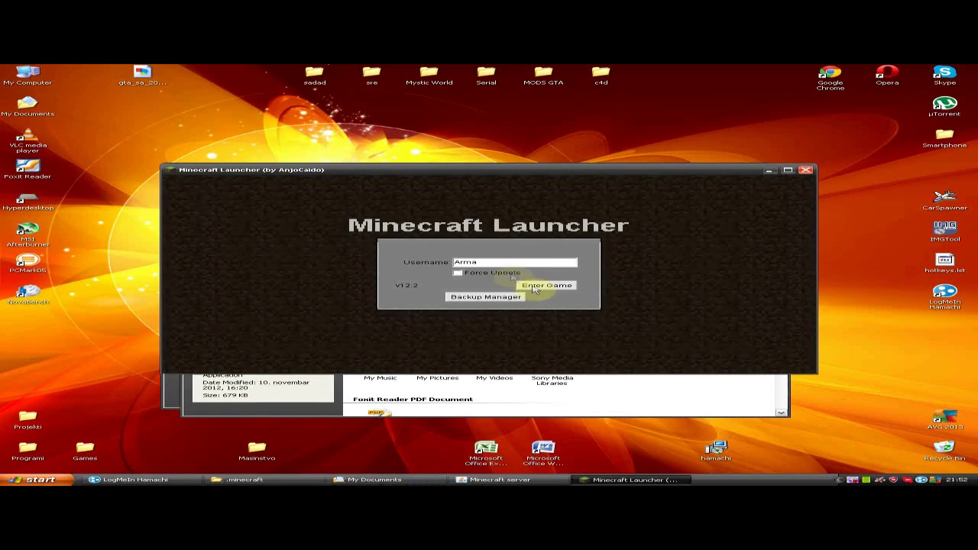
left_click(533, 287)
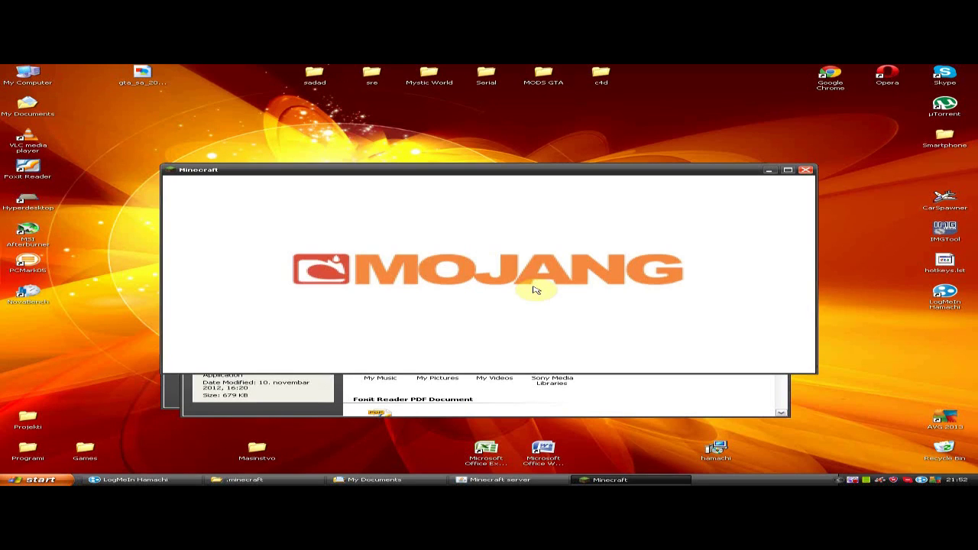
left_click(516, 295)
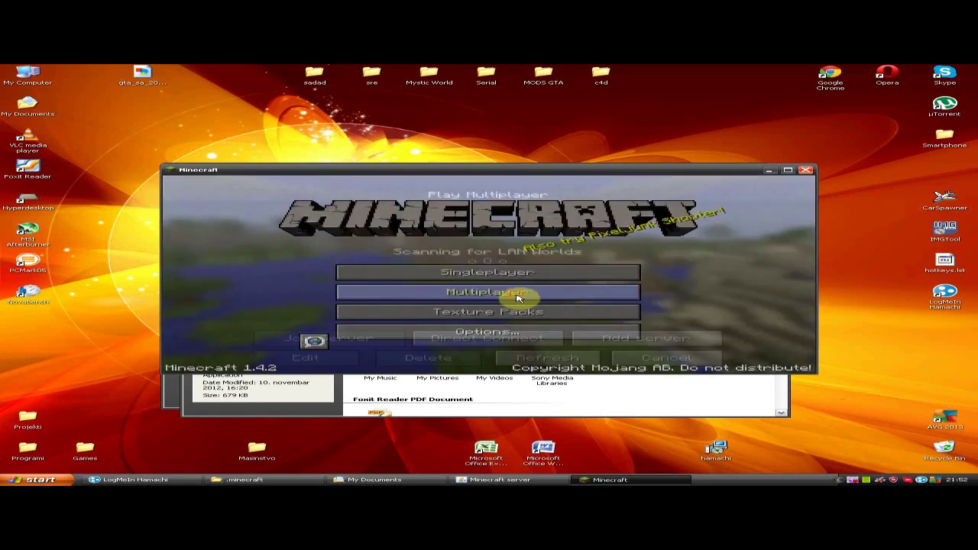
left_click(487, 341)
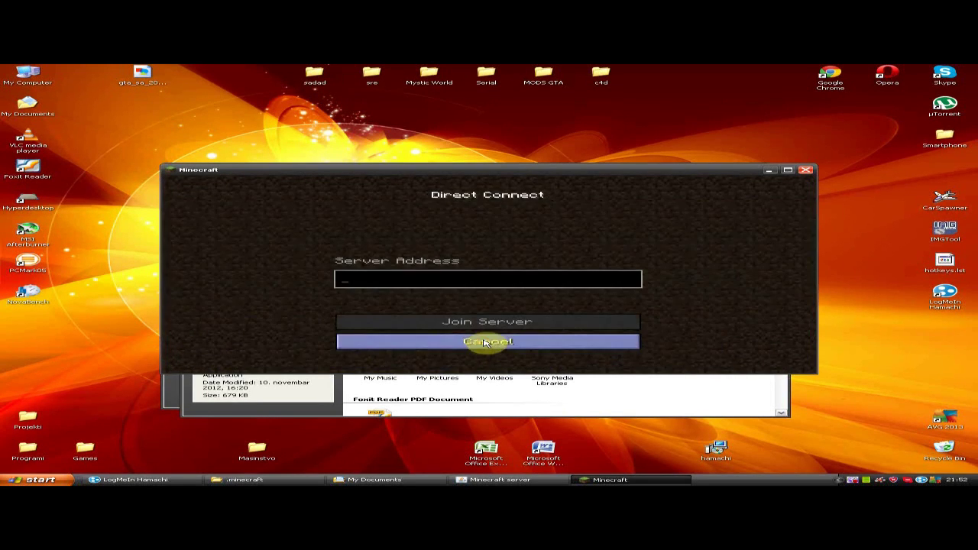
key("ctrl+v")
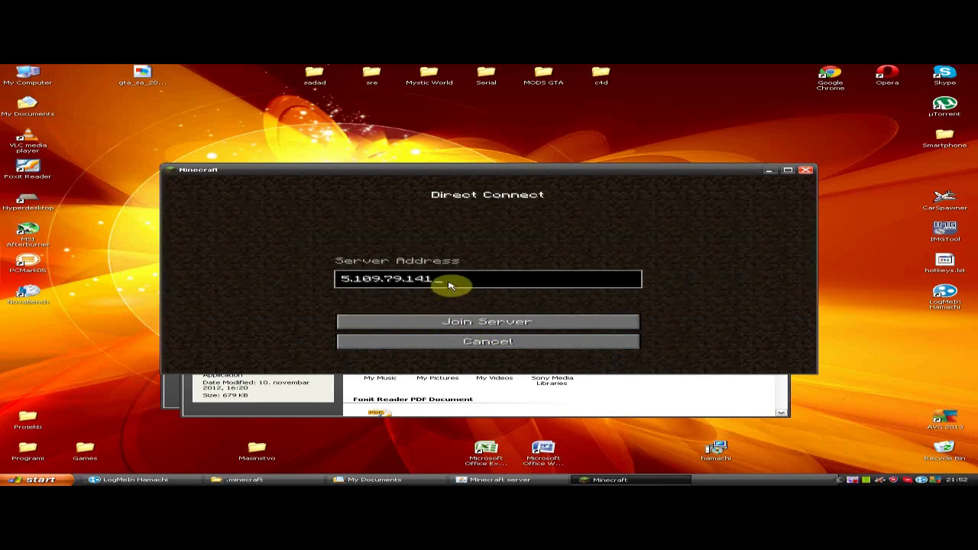
left_click(480, 328)
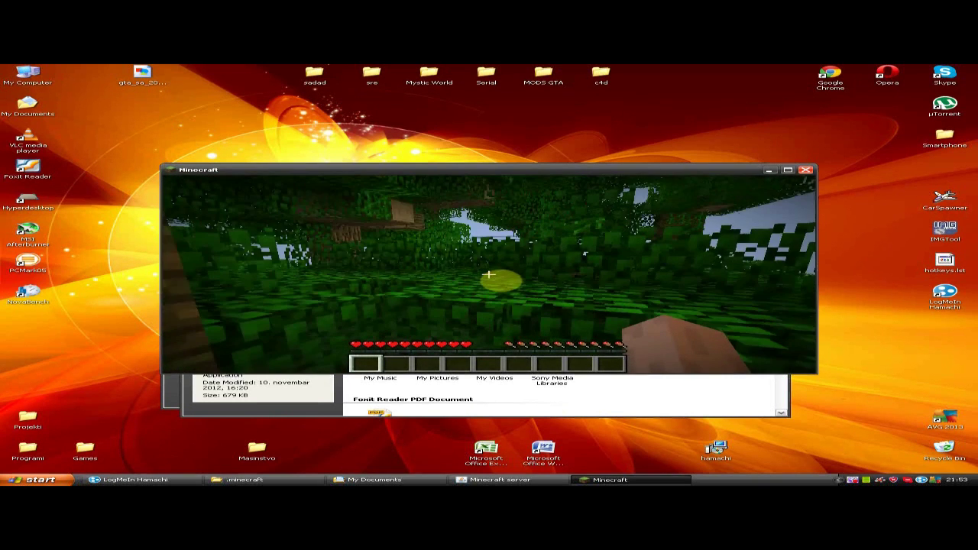
left_click(489, 275)
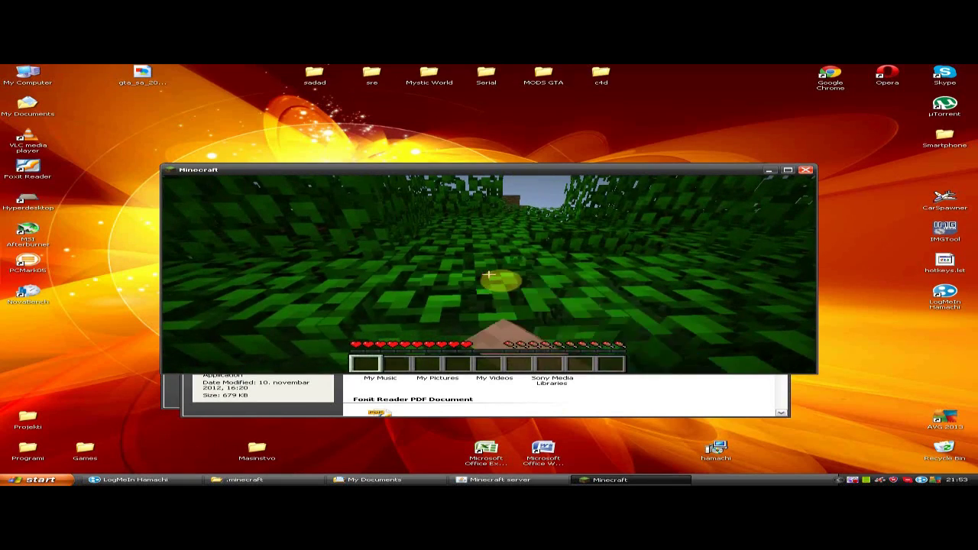